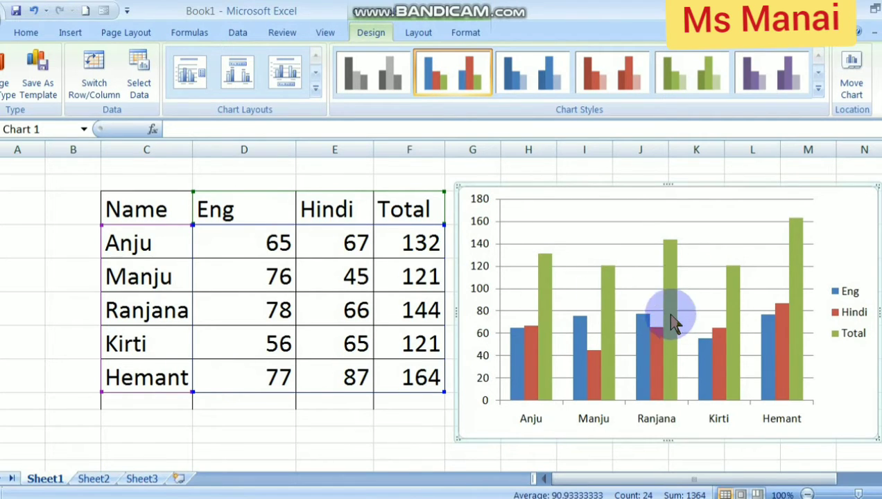
Examine the column chart's Eng, Hindi and Total bars for the students and compare them with the marks table
mouse_move(678, 335)
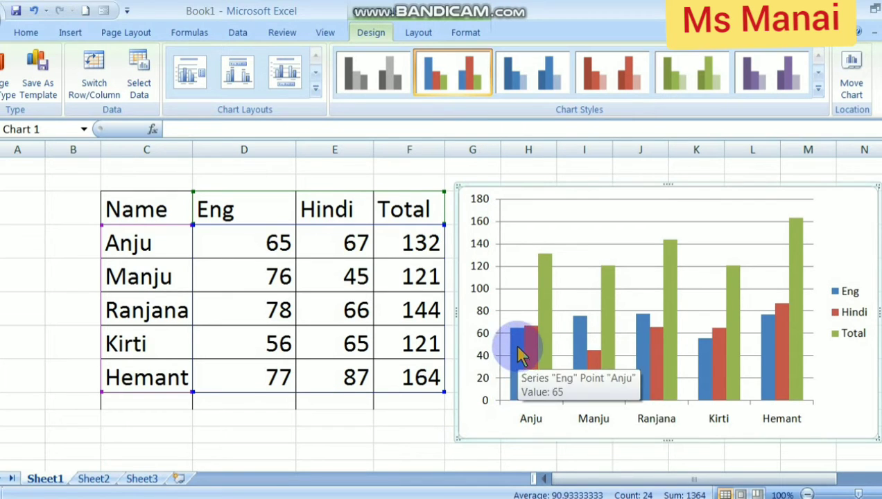
mouse_move(516, 335)
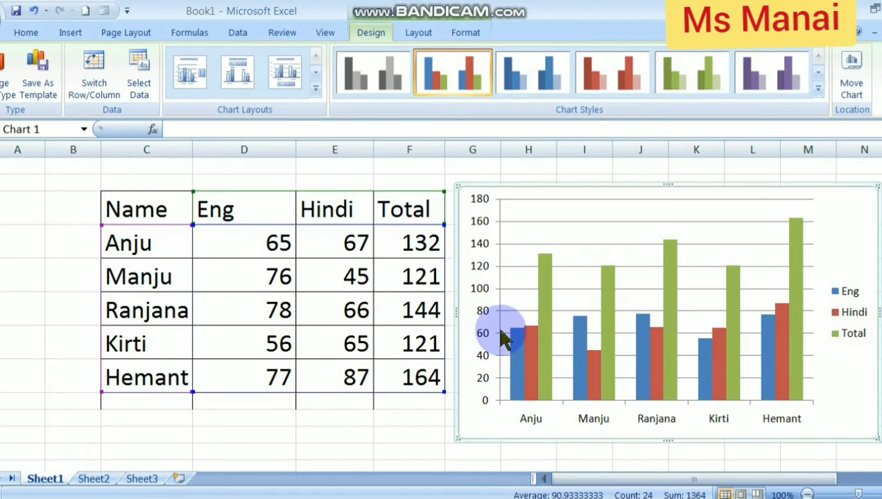
mouse_move(733, 335)
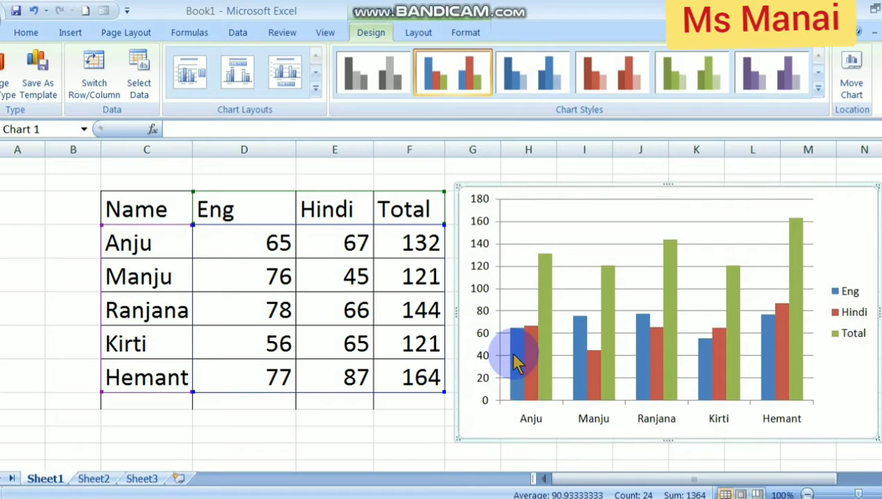
mouse_move(516, 377)
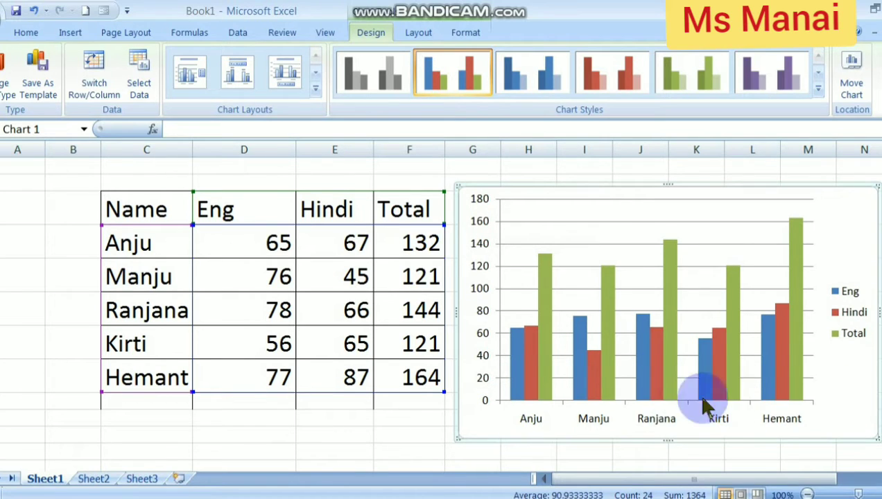
mouse_move(718, 399)
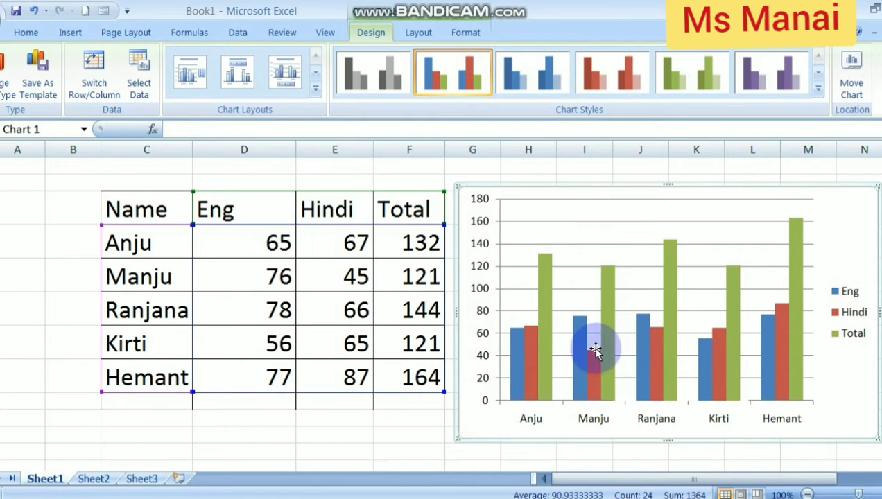
mouse_move(597, 359)
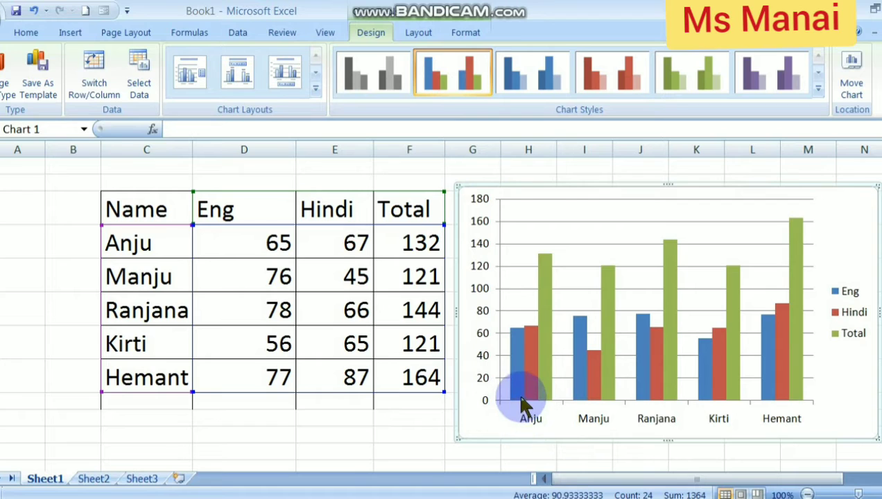
mouse_move(521, 341)
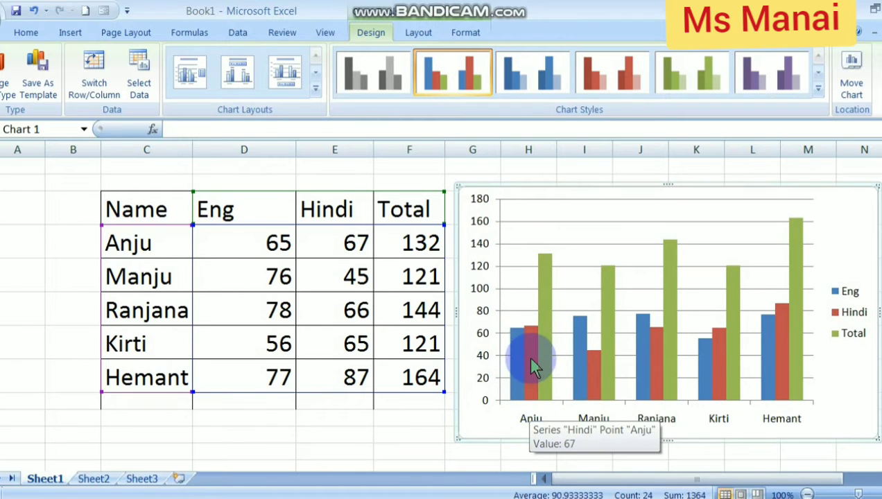
mouse_move(544, 296)
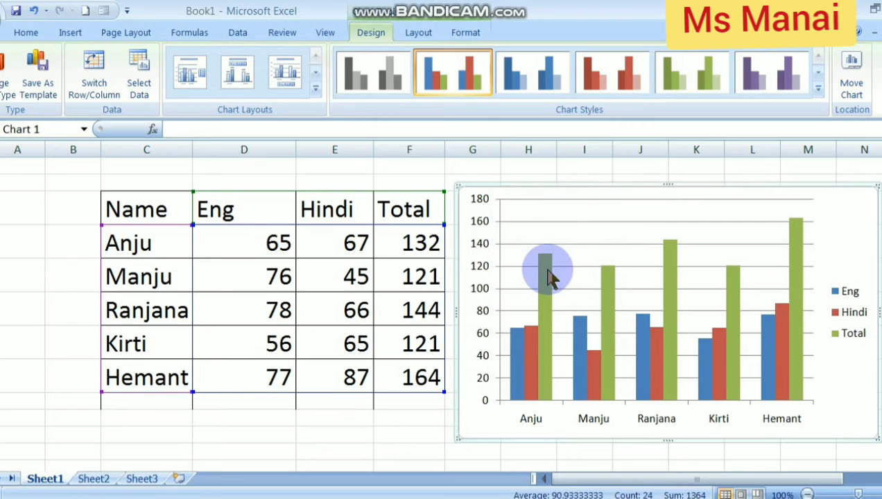
mouse_move(554, 277)
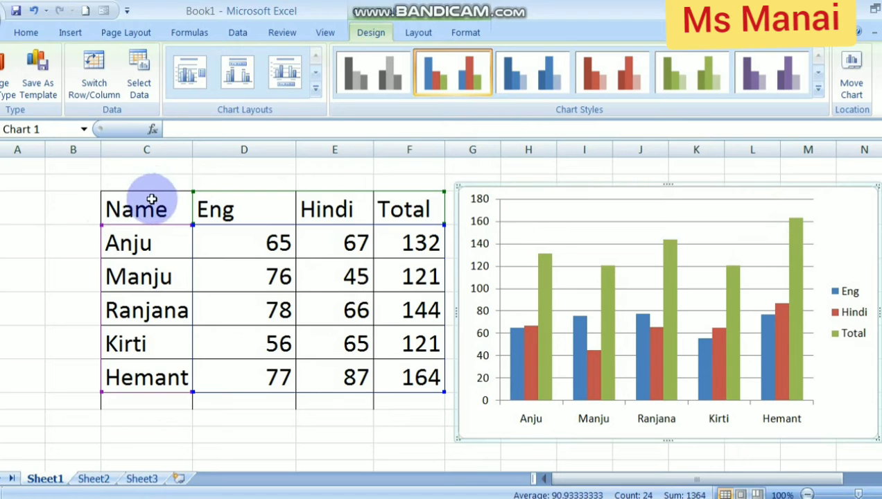
Insert a basic 2-D line chart from the marks table C3:F8 and move it clear of the Eng column
left_click_drag(148, 200, 413, 374)
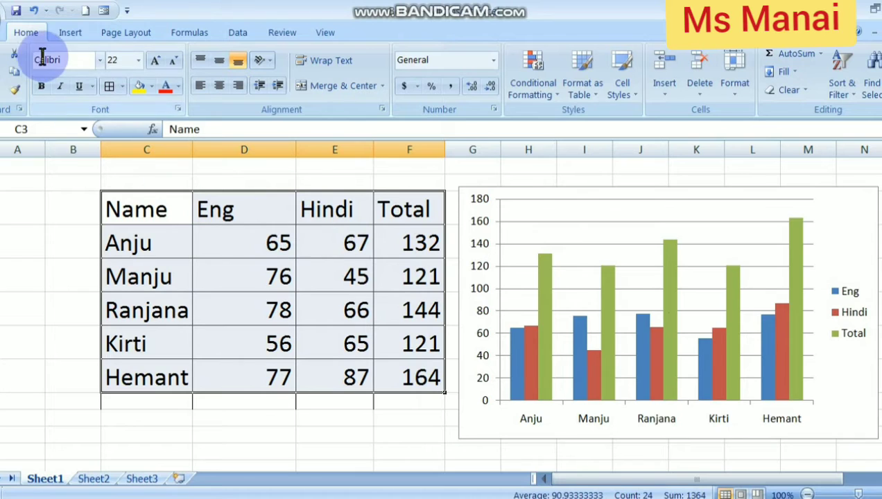
left_click(65, 34)
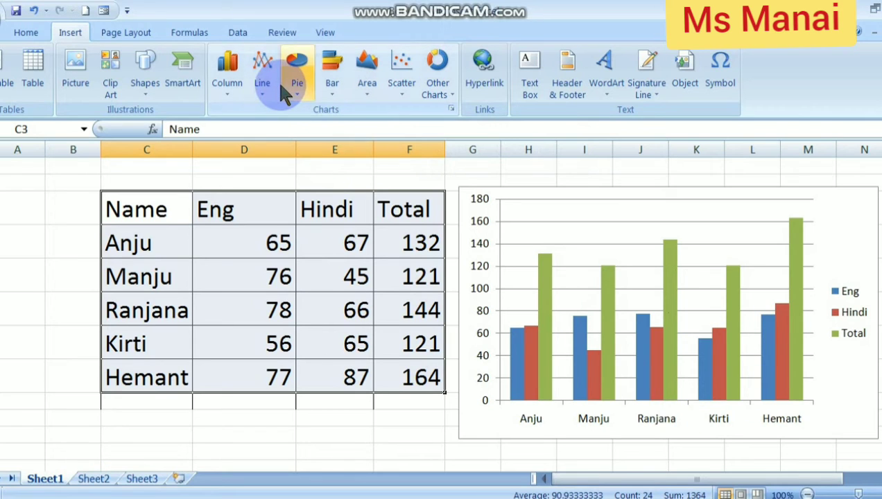
left_click(263, 93)
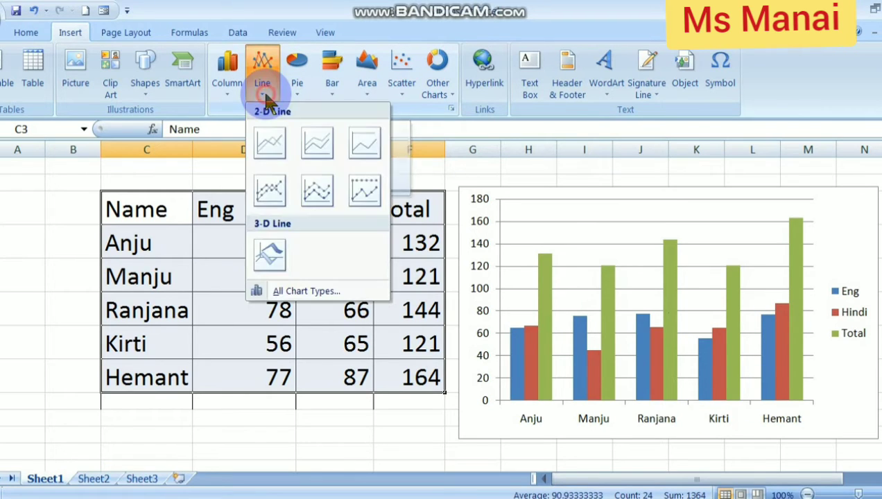
left_click(269, 143)
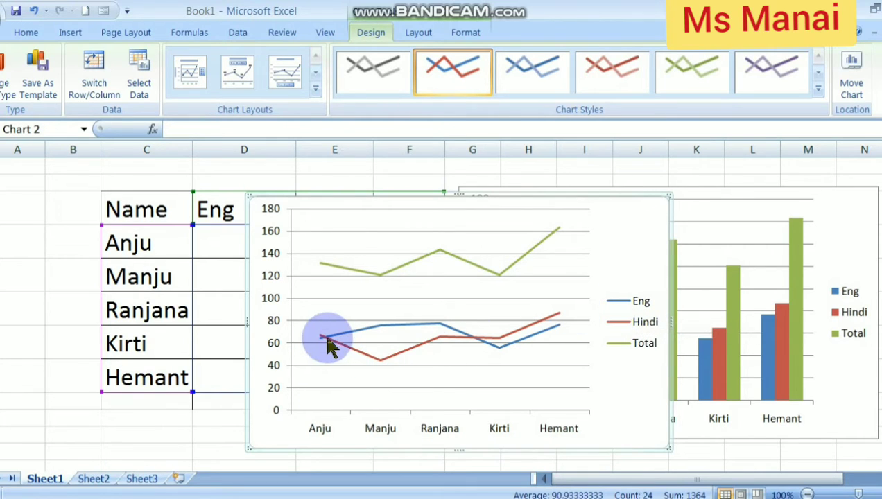
mouse_move(322, 336)
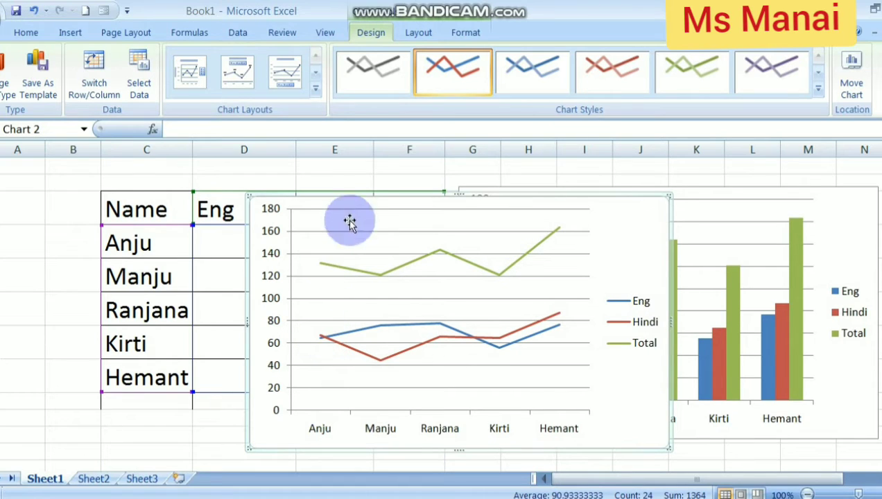
left_click_drag(351, 206, 452, 192)
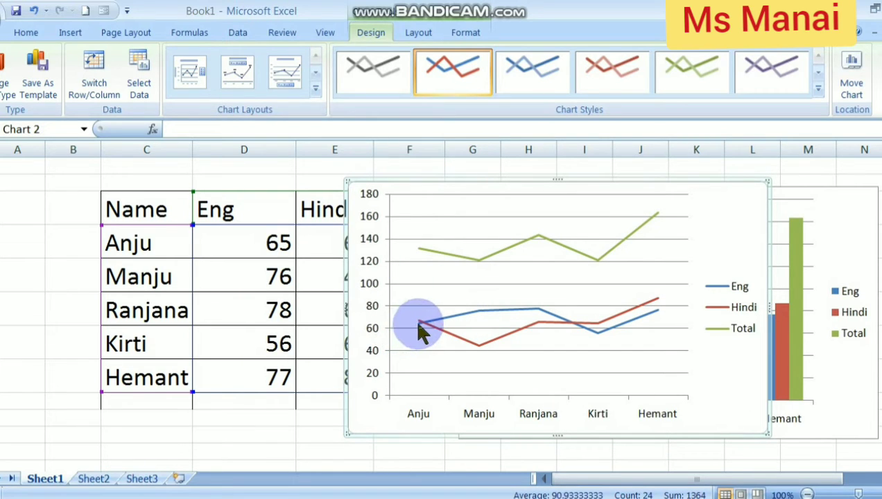
mouse_move(423, 324)
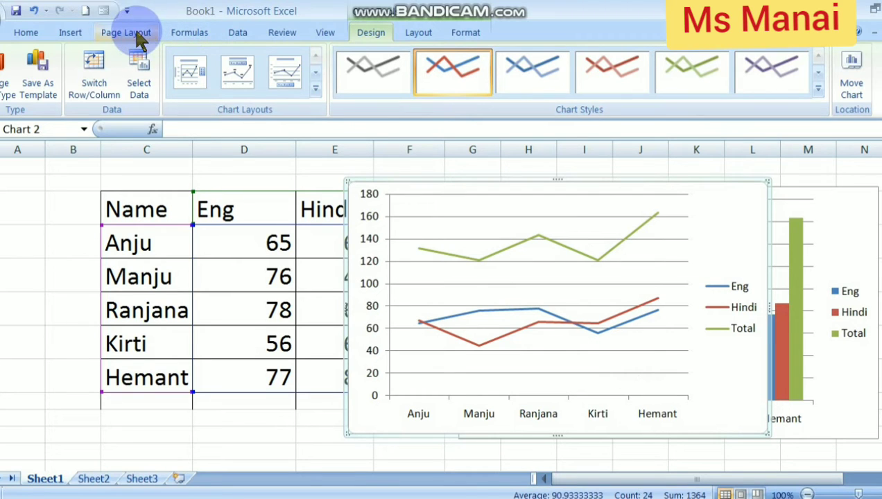
Change the line chart to a 2-D clustered bar chart and move it over the marks table, beside the column chart
left_click(79, 32)
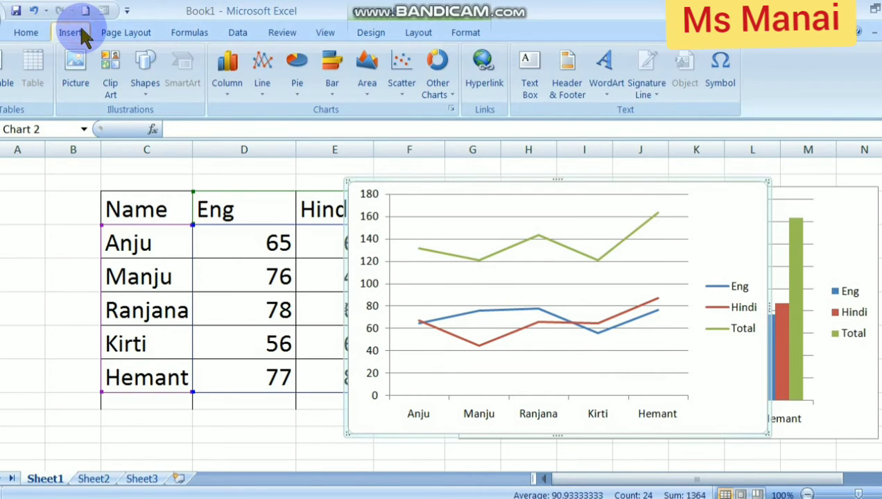
left_click(332, 85)
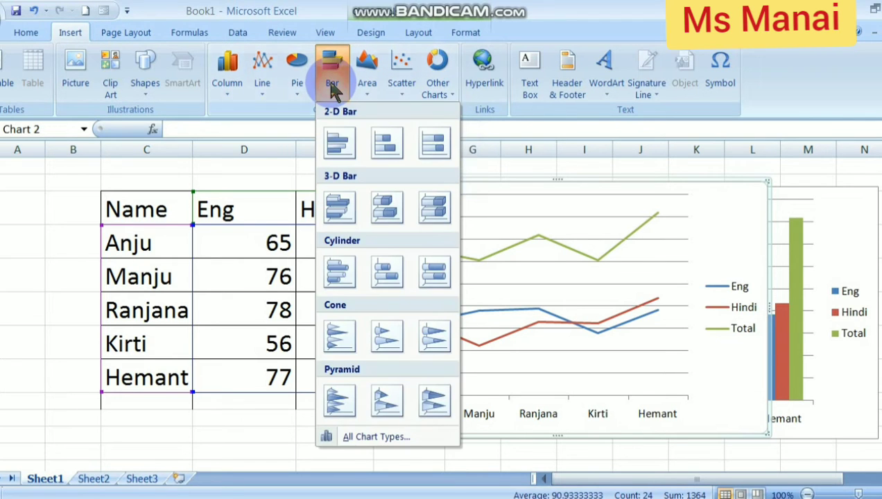
left_click(339, 139)
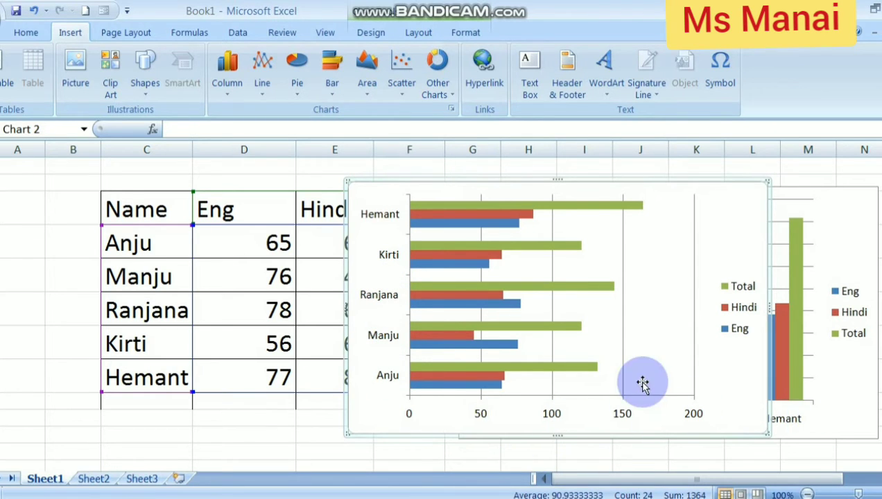
mouse_move(627, 207)
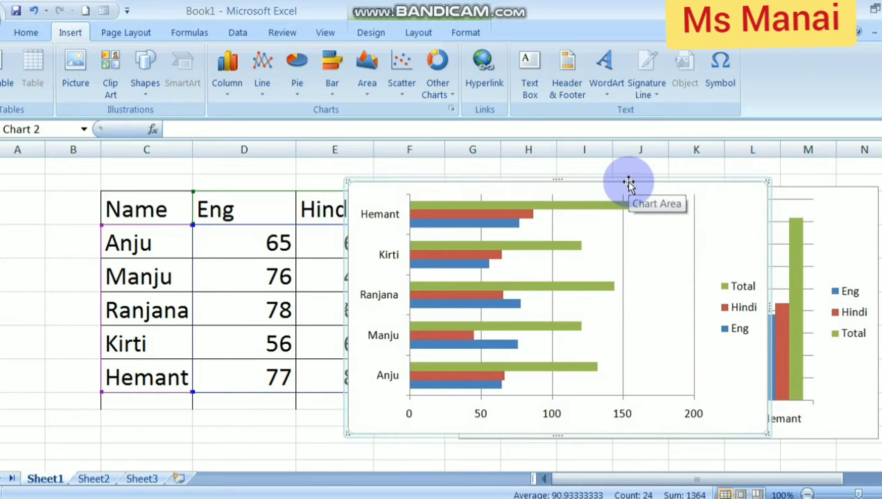
left_click_drag(628, 184, 319, 171)
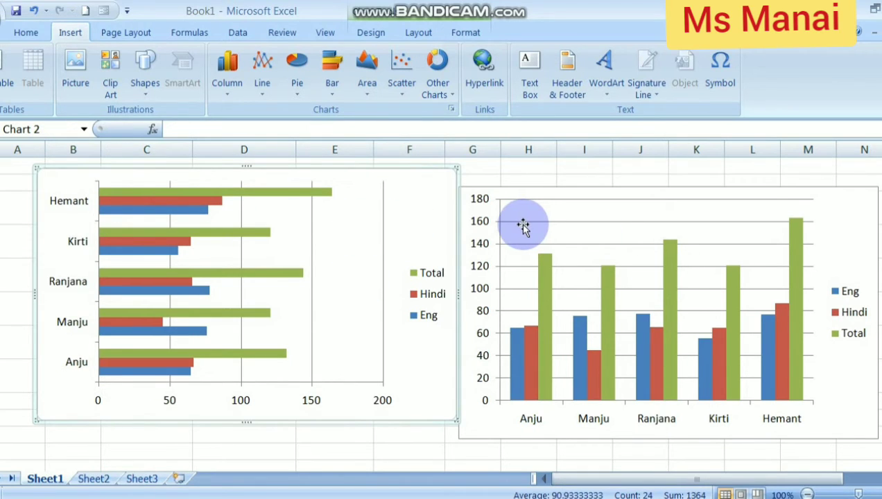
mouse_move(250, 321)
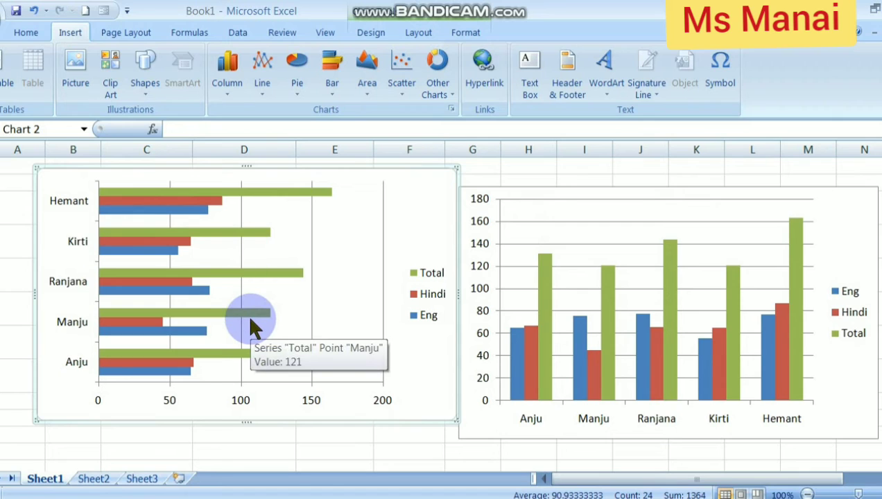
mouse_move(192, 364)
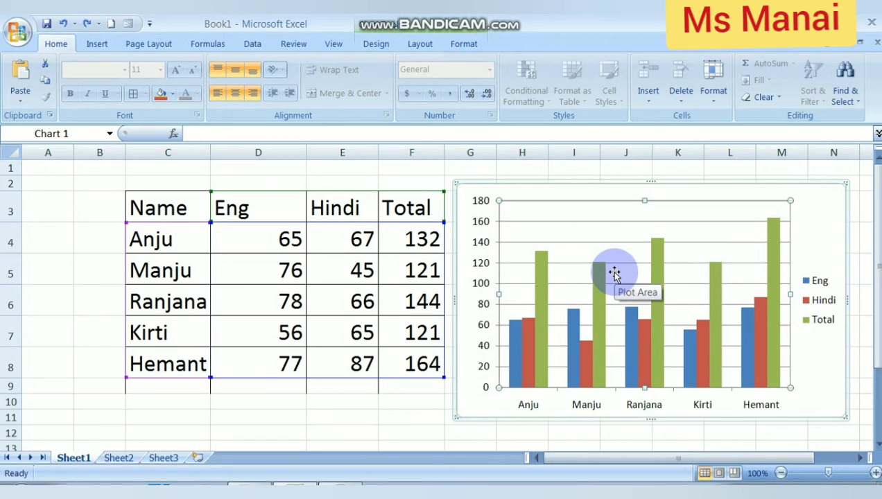
Format the column chart's plot area with a gradient fill using the Desert preset colors
right_click(626, 221)
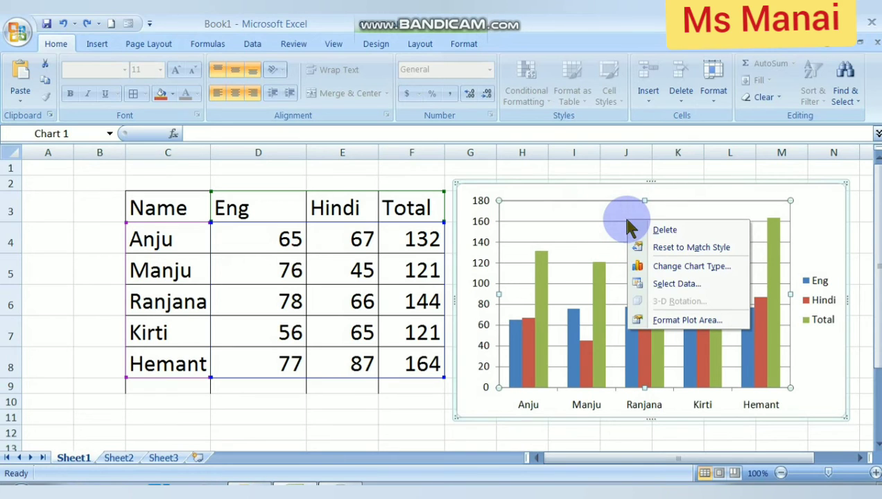
left_click(695, 323)
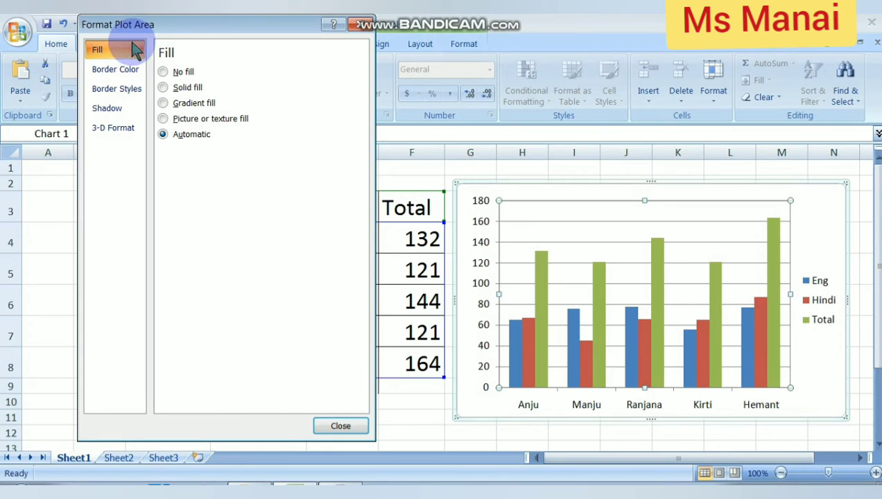
left_click(195, 104)
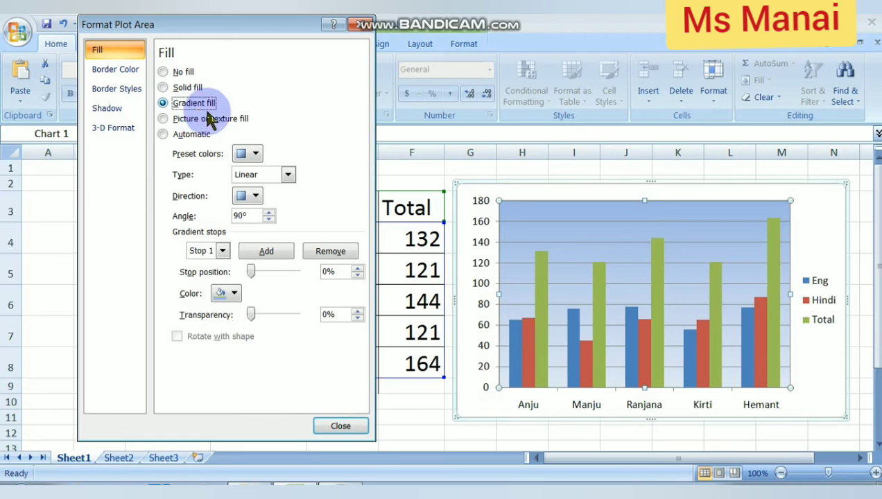
left_click(256, 155)
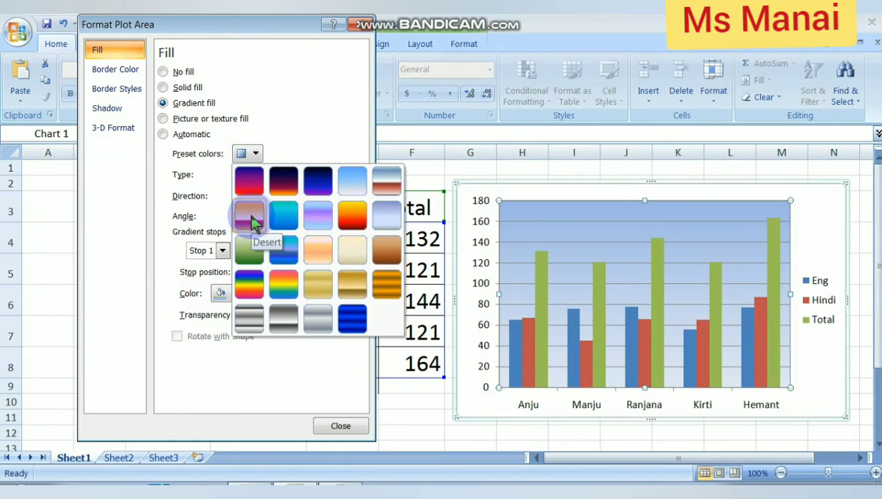
left_click(250, 215)
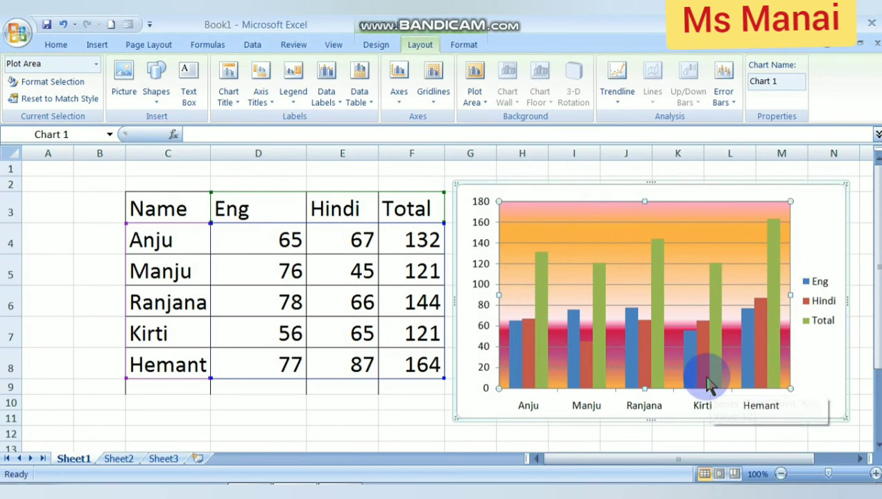
mouse_move(707, 382)
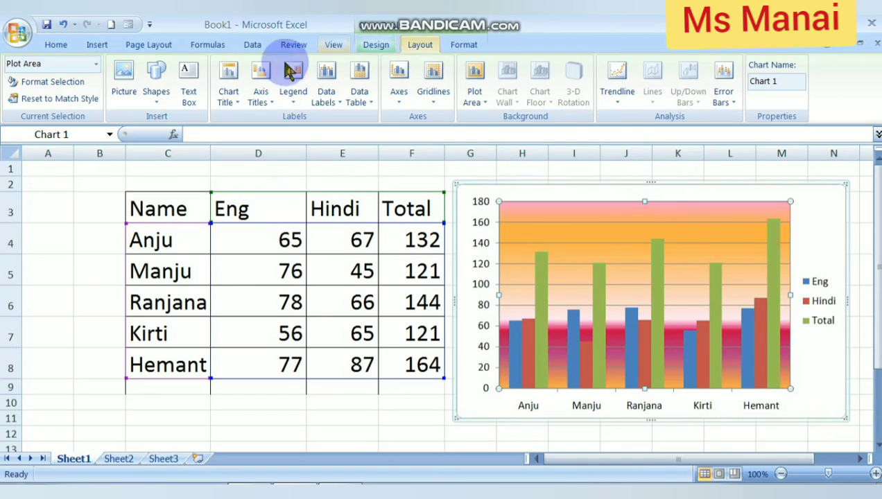
Add a centered overlay title to the column chart and replace its text with "Students Record"
left_click(235, 100)
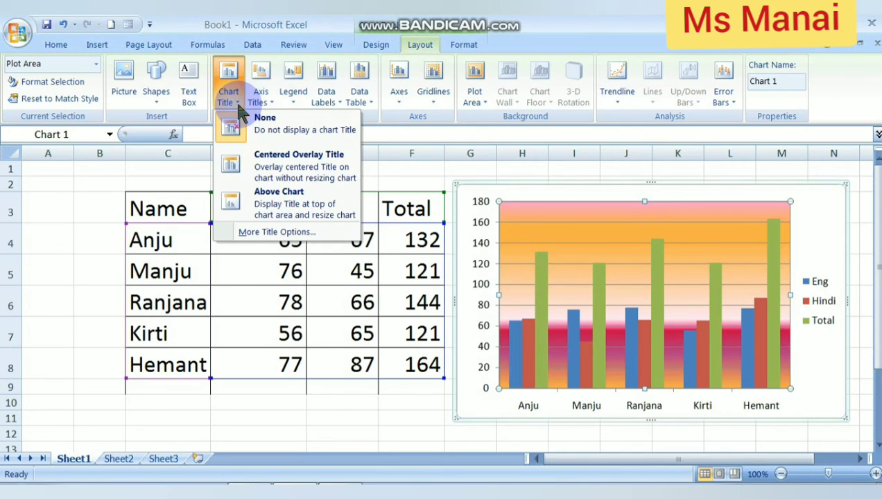
left_click(281, 163)
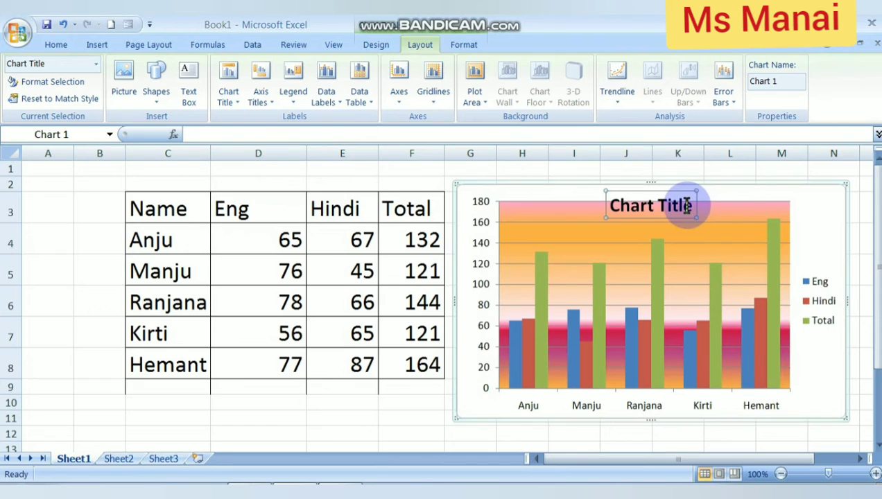
left_click(690, 206)
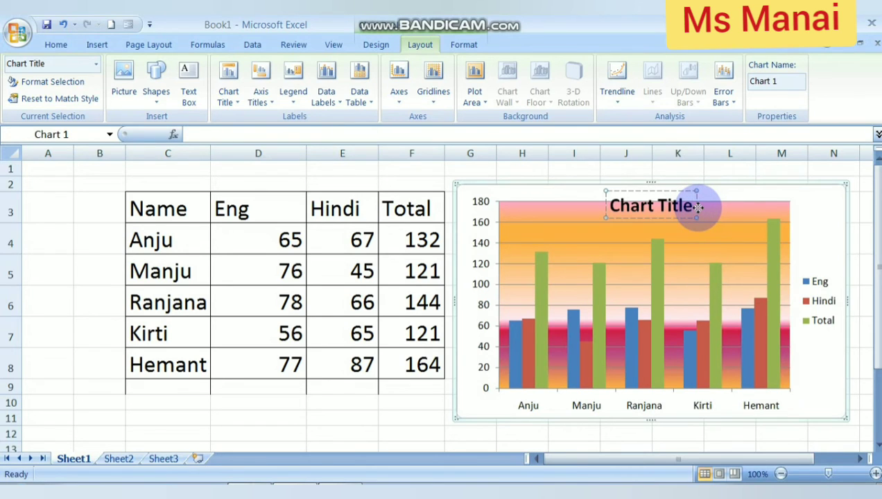
key("BackSpace")
key("BackSpace")
key("BackSpace")
key("BackSpace")
key("BackSpace")
key("BackSpace")
key("BackSpace")
key("BackSpace")
key("BackSpace")
key("BackSpace")
key("BackSpace")
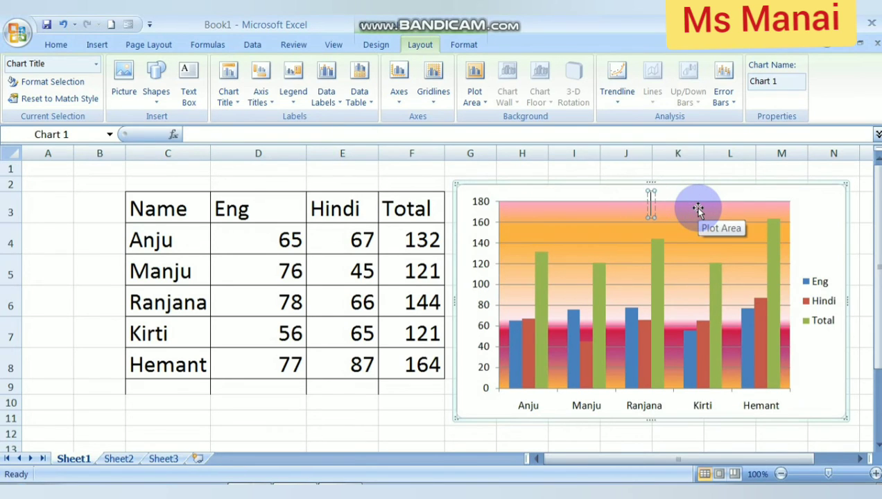
type("Stude")
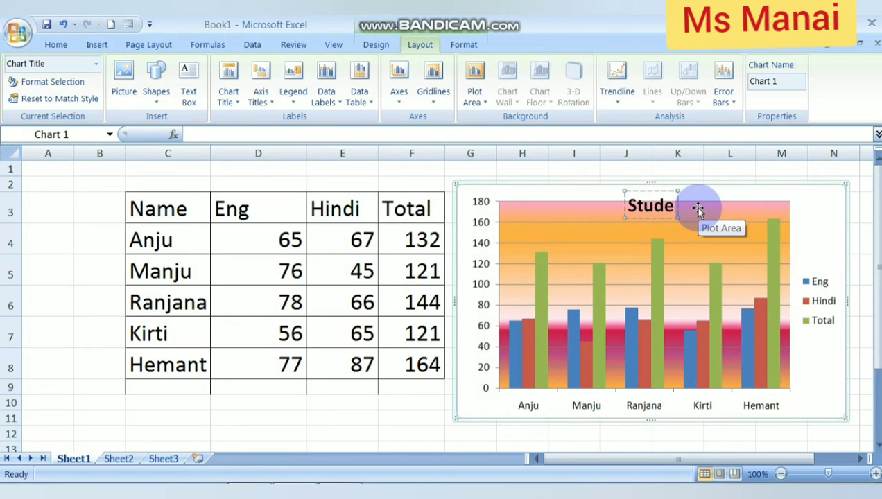
type("nts Re")
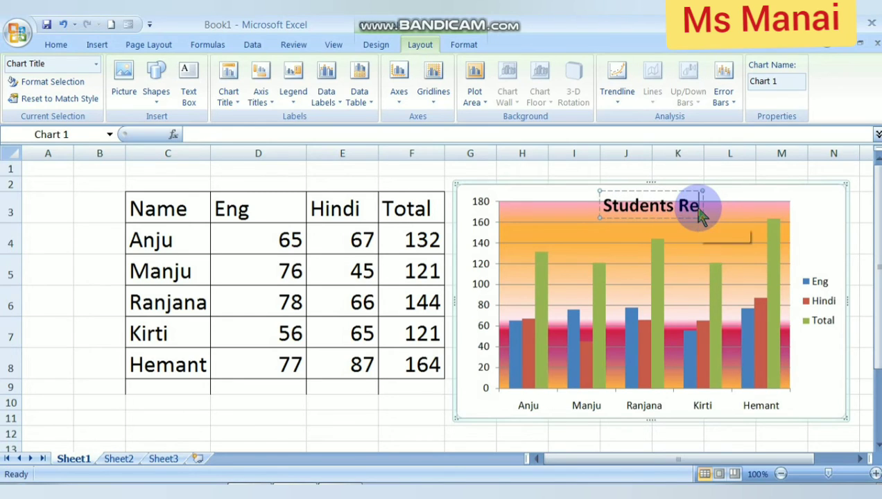
type("cord")
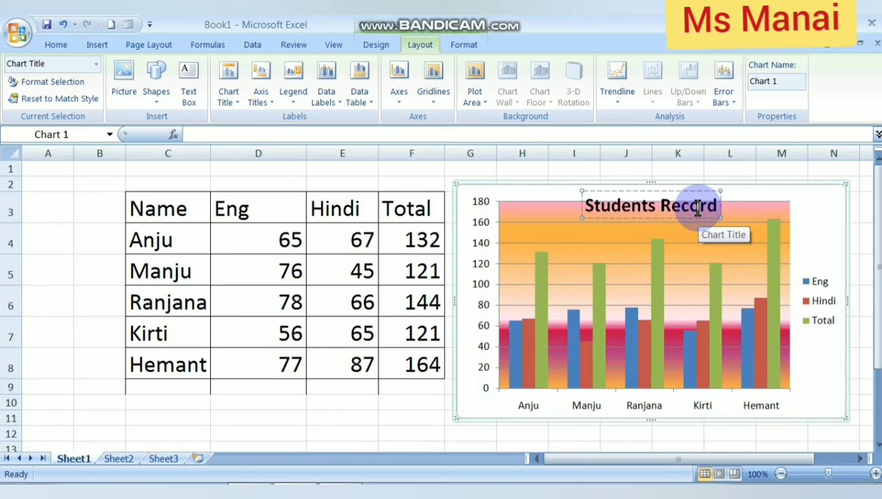
left_click(571, 254)
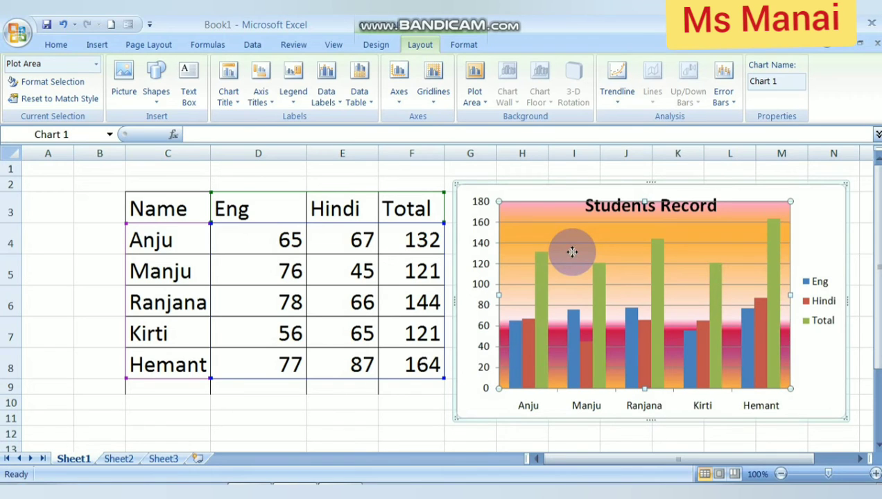
Format the "Students Record" chart title with a solid fill in standard yellow
left_click(600, 210)
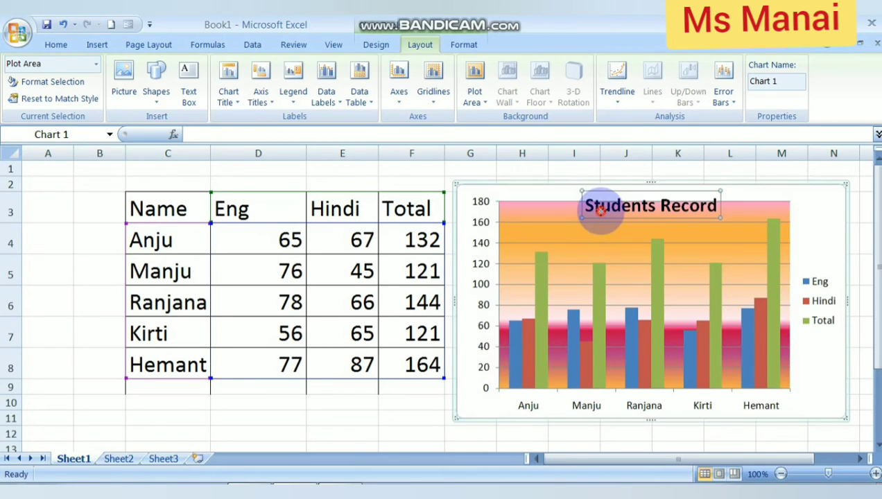
right_click(600, 211)
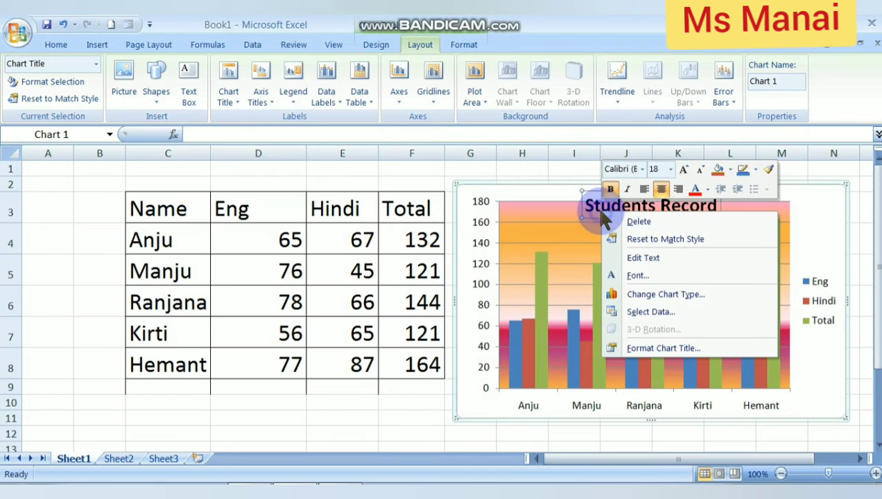
left_click(664, 349)
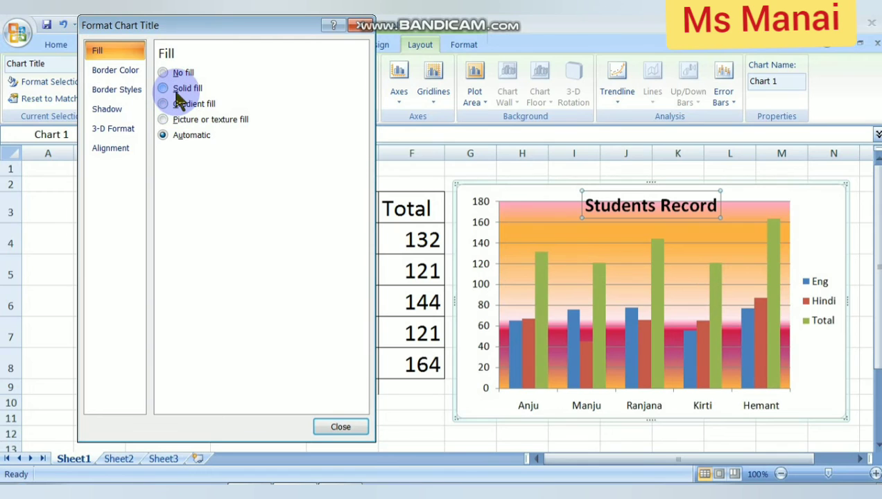
left_click(176, 90)
left_click(223, 155)
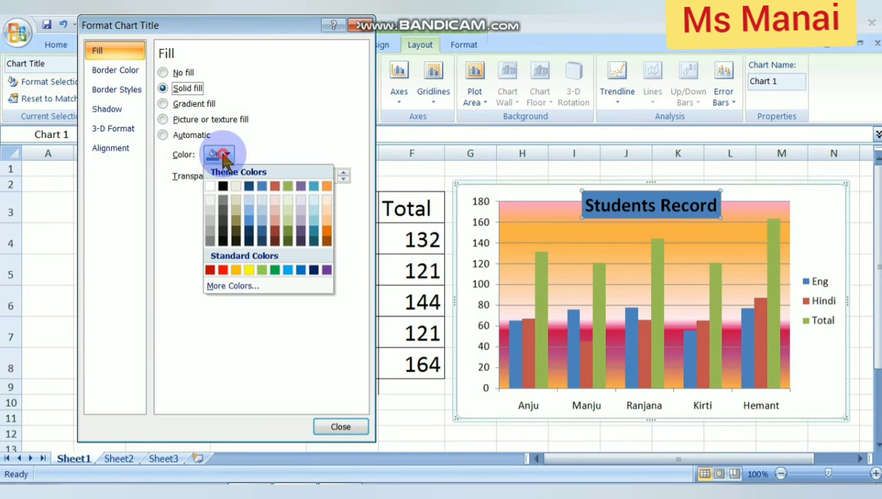
left_click(275, 222)
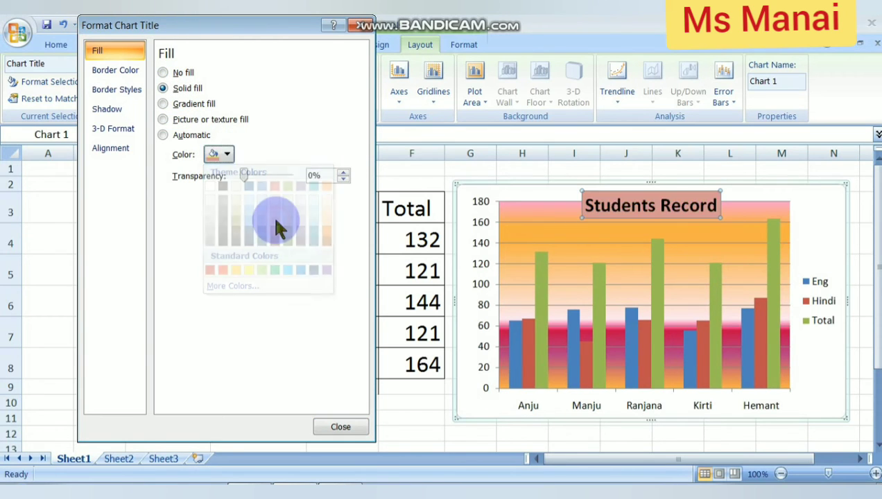
left_click(227, 155)
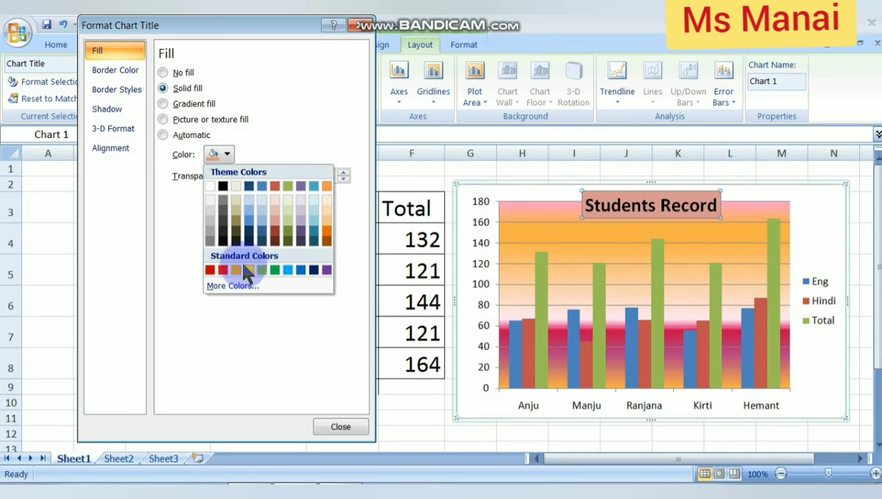
left_click(246, 270)
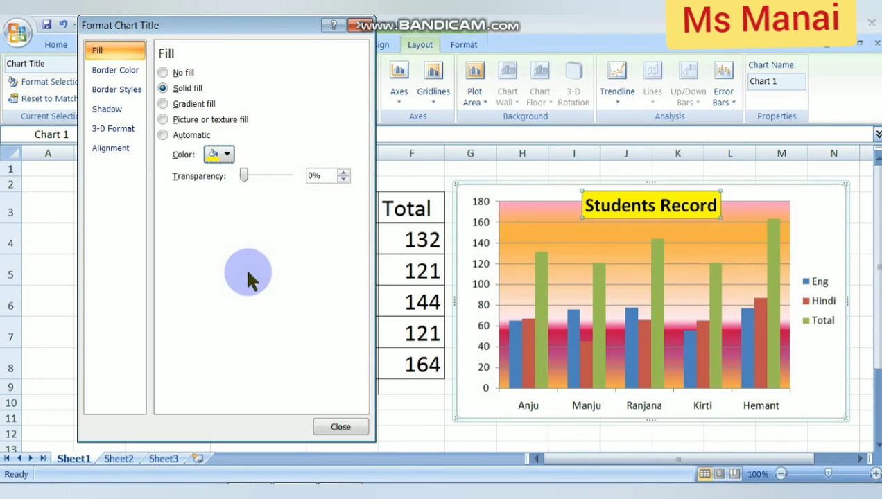
Switch the chart title to a texture fill with the light blue paper texture and finish formatting it
left_click(185, 120)
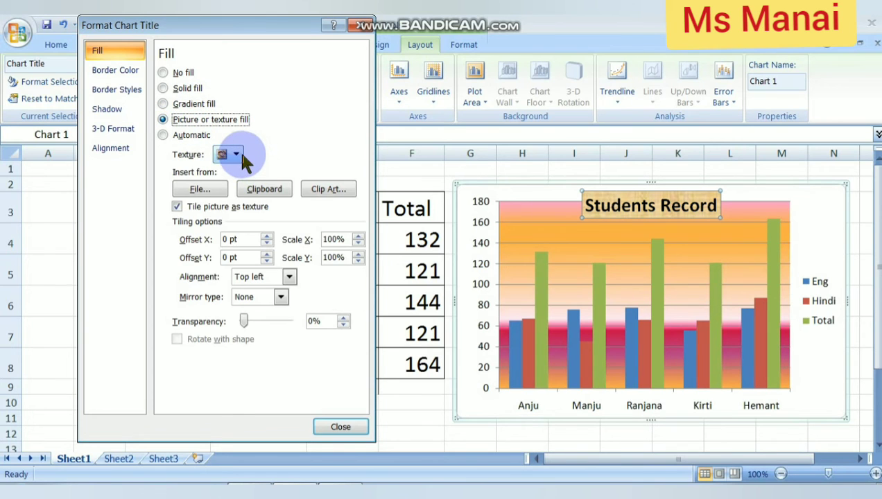
left_click(236, 155)
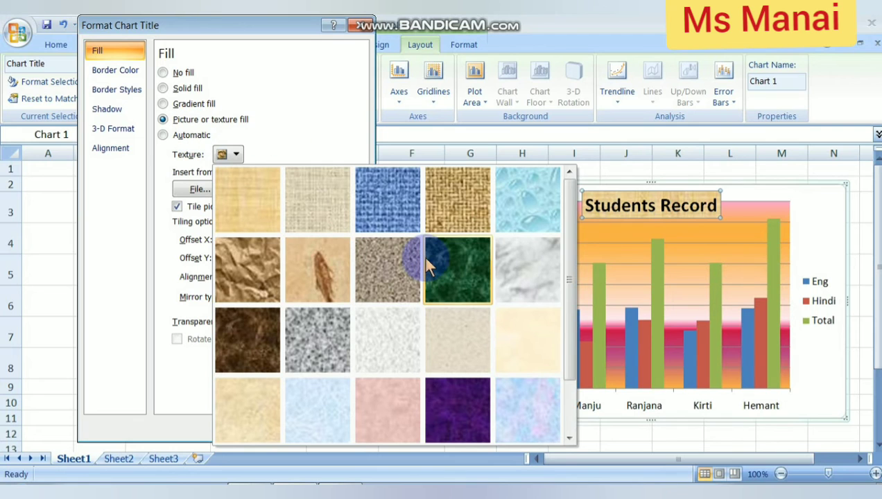
left_click(449, 277)
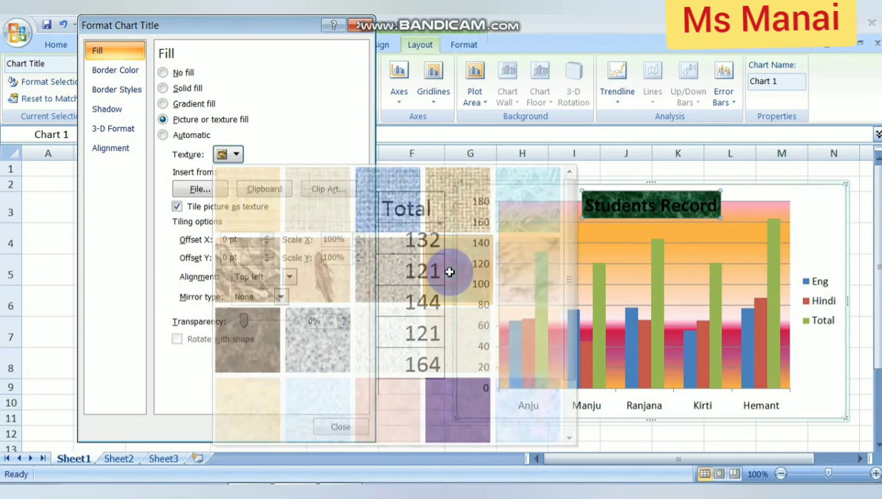
left_click(229, 154)
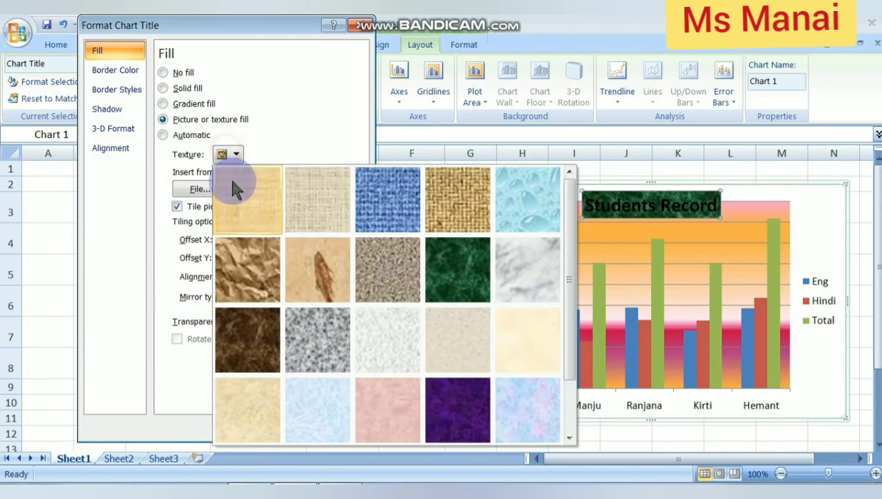
left_click(308, 423)
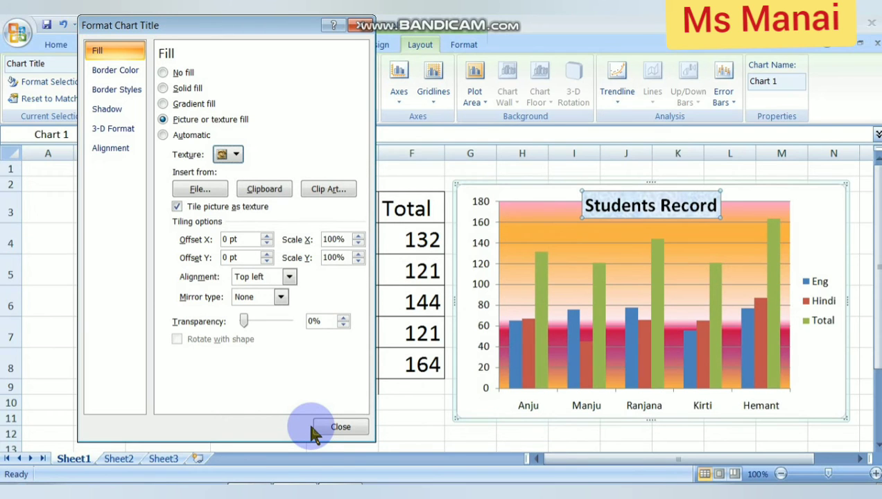
left_click(311, 429)
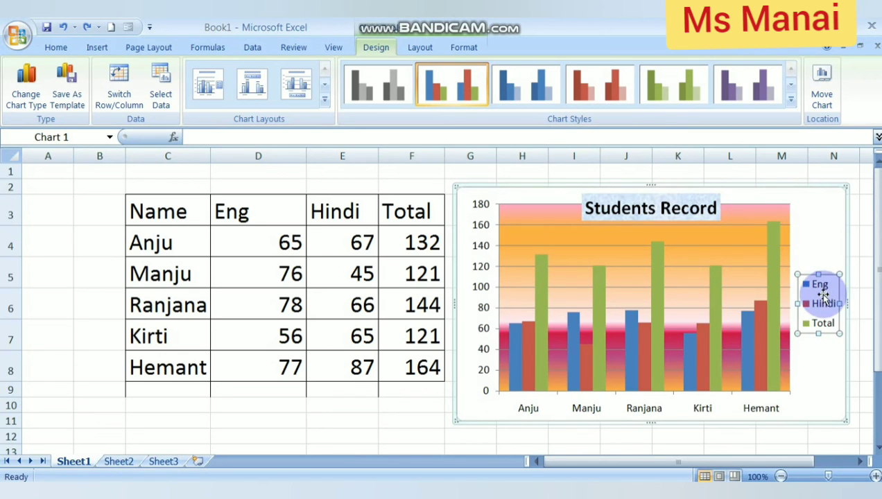
Choose a multi-line compound type as the border style of the column chart's legend
left_click(818, 327)
right_click(824, 305)
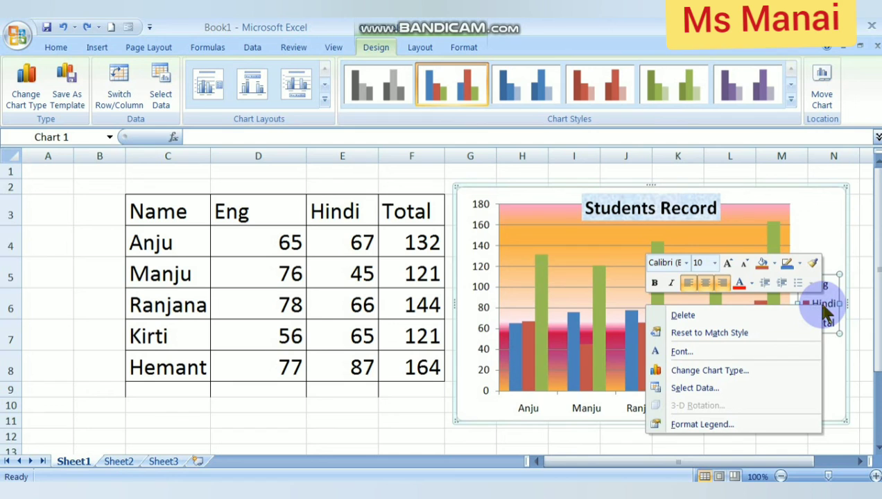
left_click(713, 429)
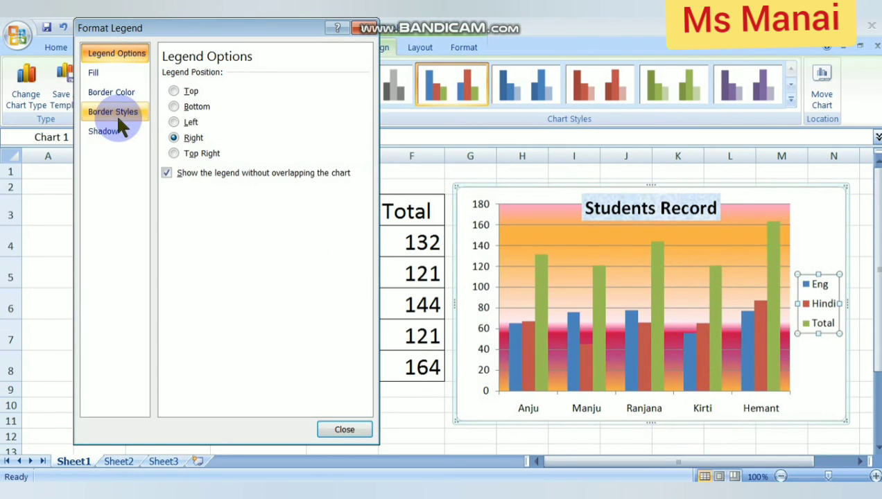
left_click(116, 116)
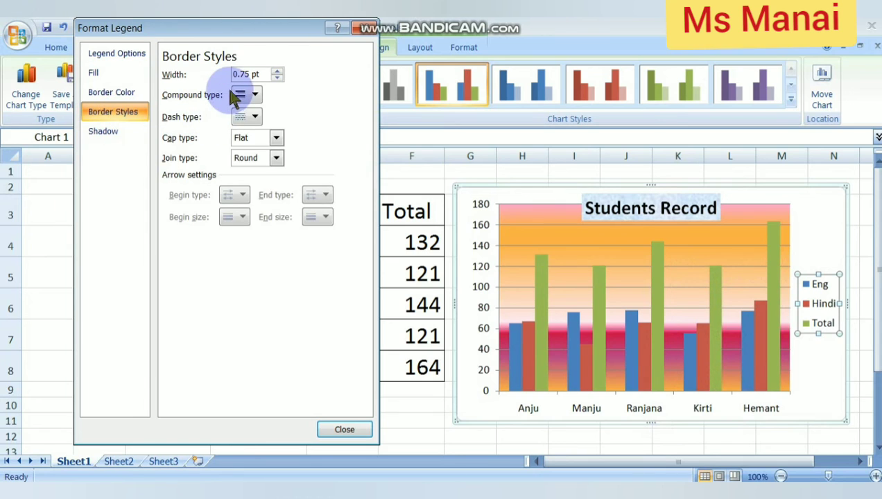
left_click(249, 94)
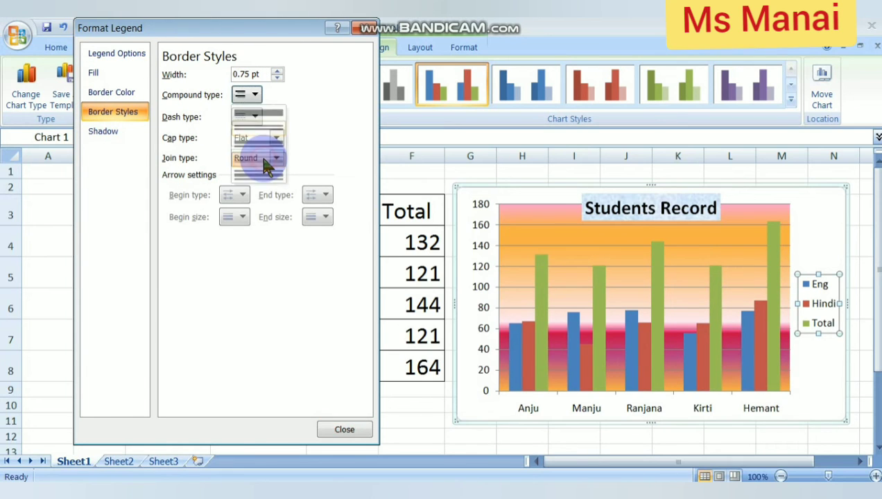
left_click(266, 159)
Set the width of the legend's border to 3.25 pt
left_click(277, 71)
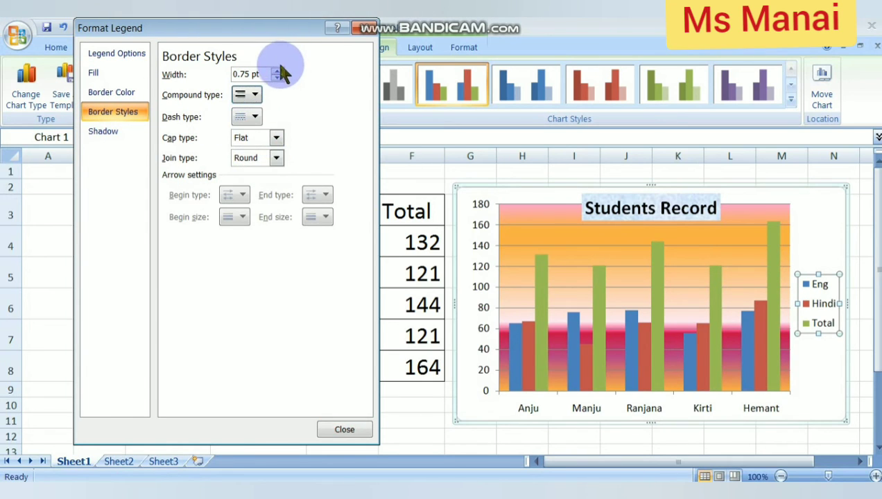
left_click(277, 71)
left_click(277, 71)
left_click(277, 71)
left_click(277, 71)
left_click(277, 71)
left_click(277, 71)
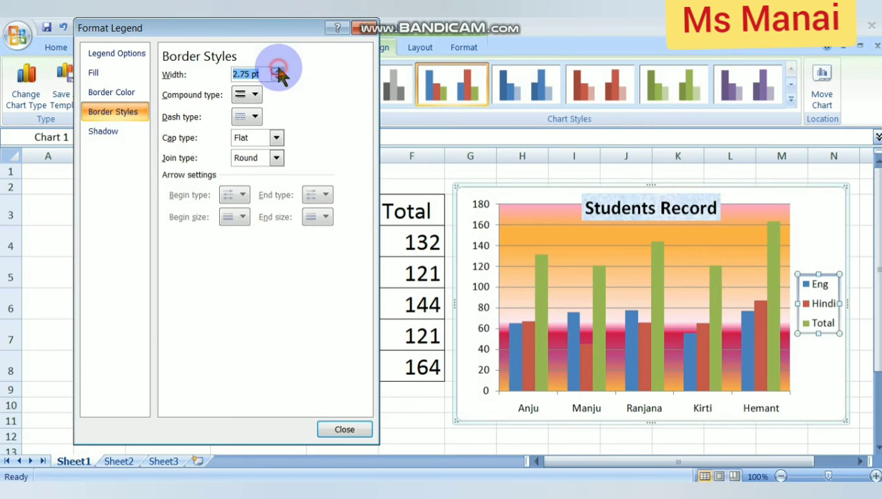
left_click(278, 71)
left_click(277, 71)
left_click(277, 70)
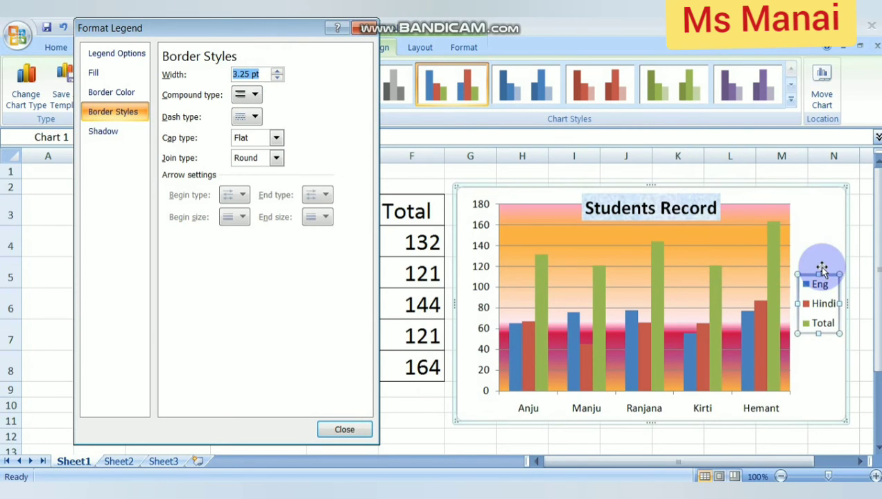
Color the legend's border with a gradient line using the Desert preset colors and 27% transparency, then deselect the legend
left_click(111, 92)
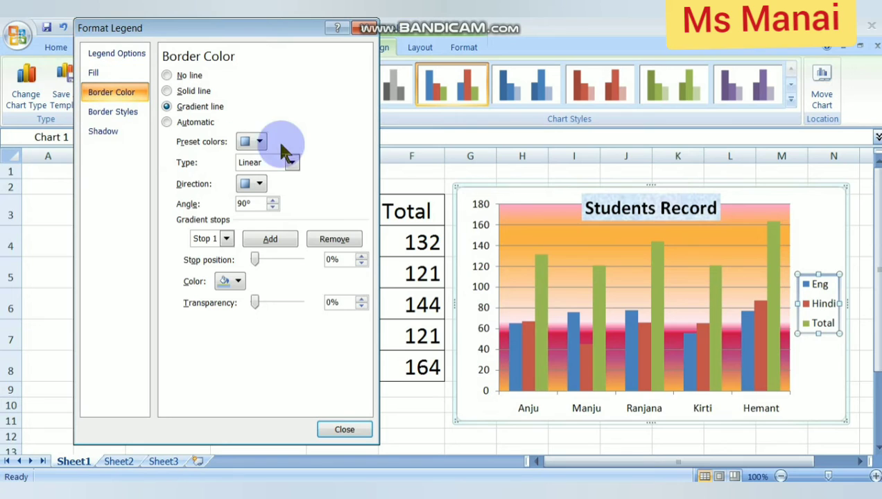
left_click(259, 142)
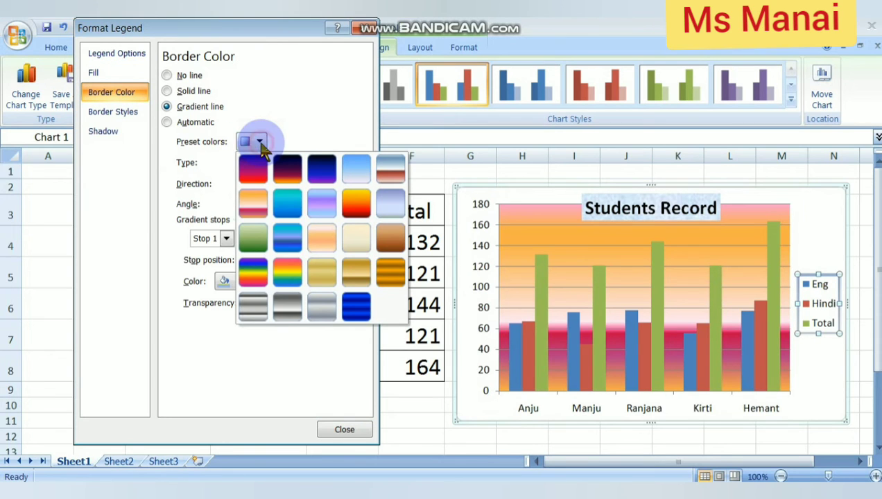
left_click(260, 205)
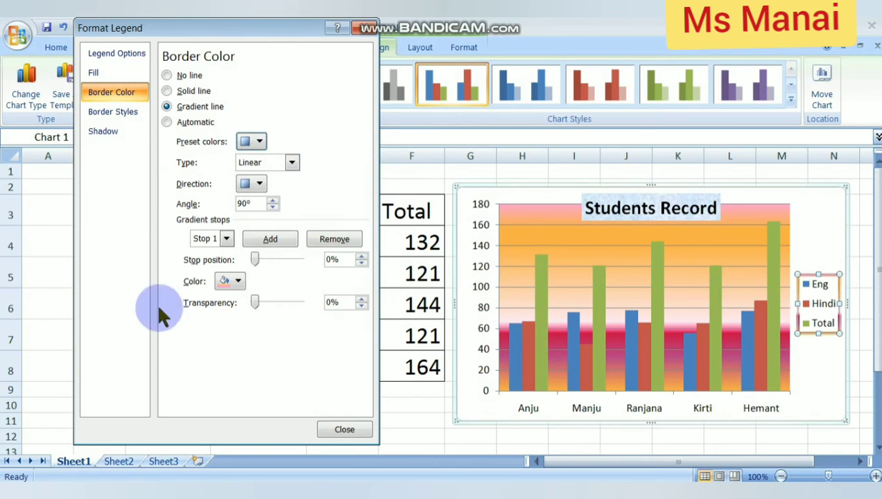
left_click_drag(265, 300, 290, 300)
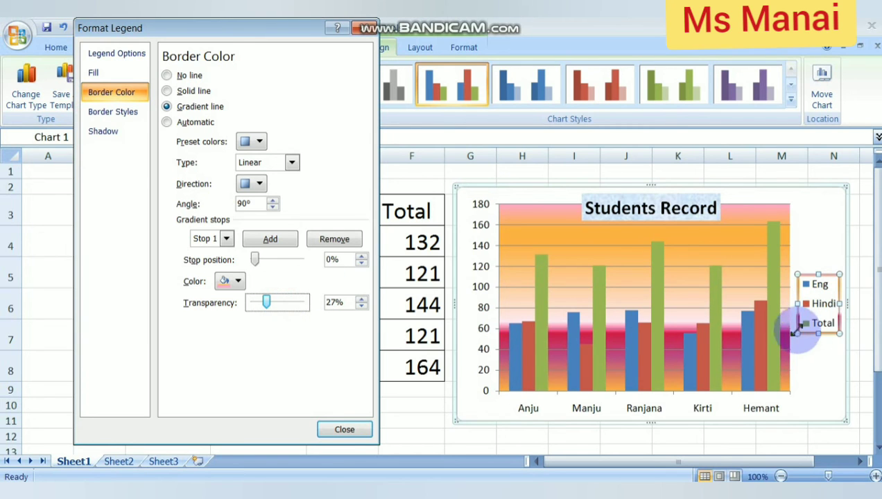
left_click(831, 356)
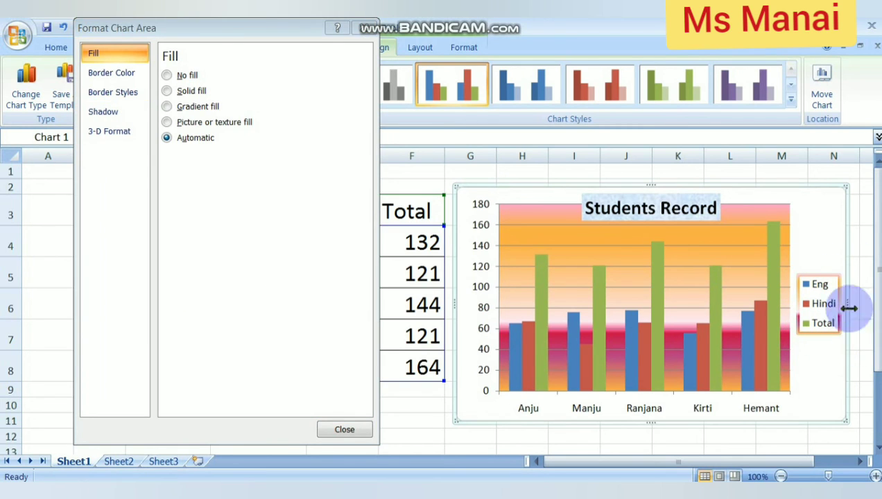
mouse_move(763, 334)
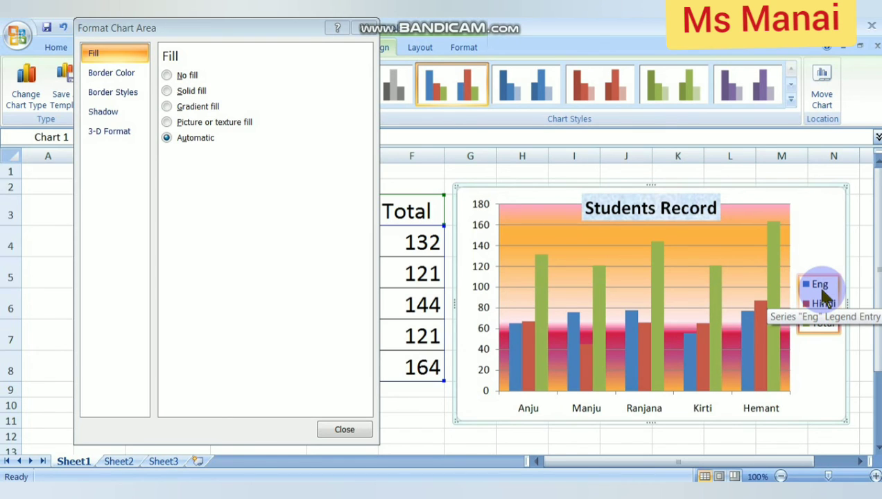
left_click(437, 182)
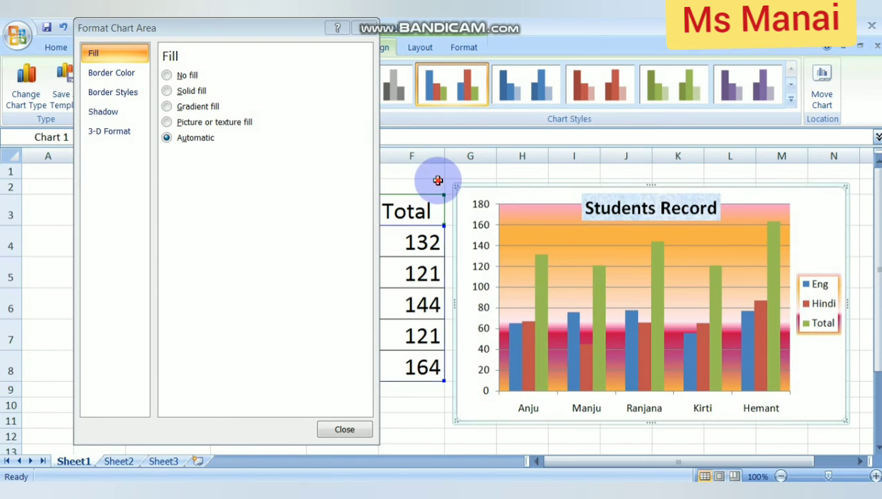
Close the chart area formatting and sort the student rows C4:F8 by name from Z to A
left_click(360, 68)
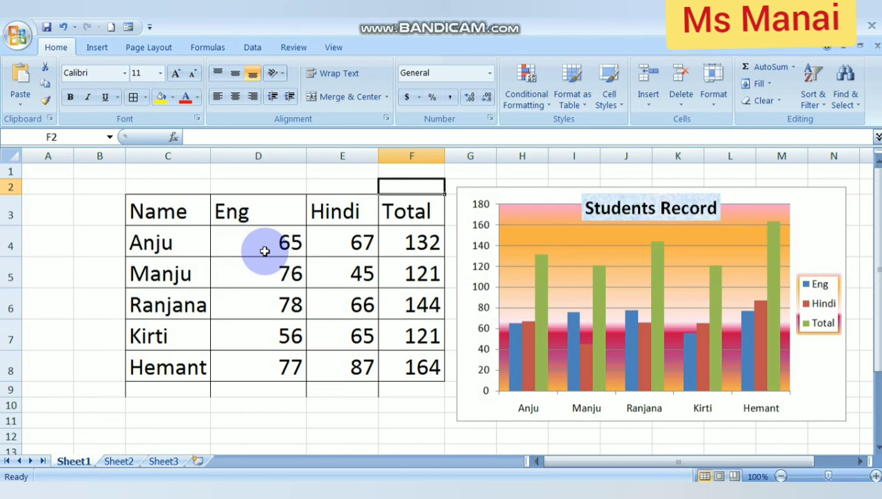
left_click_drag(264, 251, 415, 373)
left_click_drag(168, 240, 420, 366)
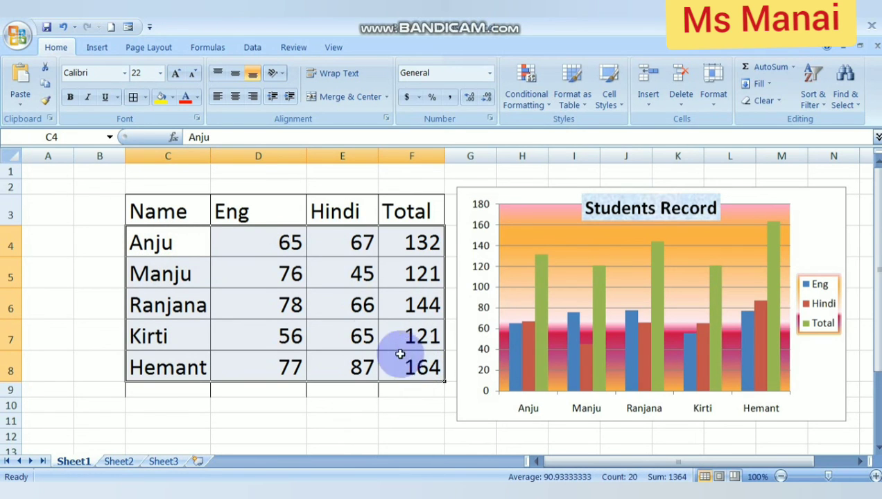
left_click(813, 97)
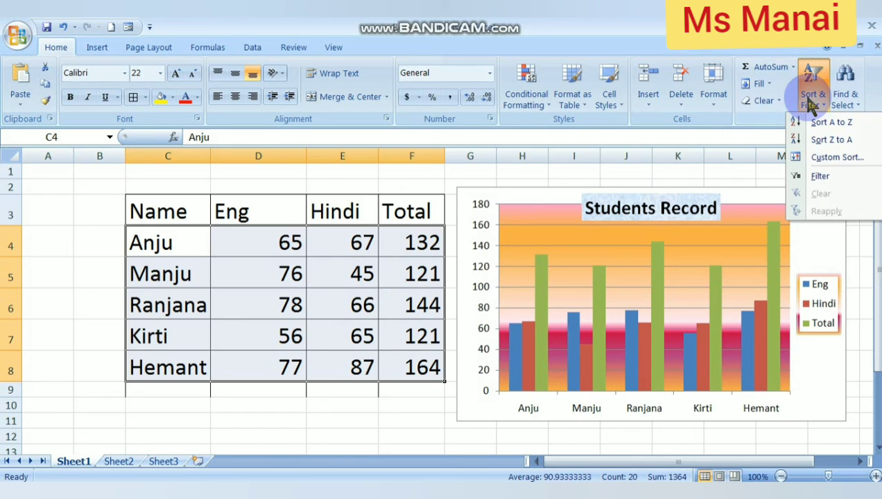
left_click(837, 143)
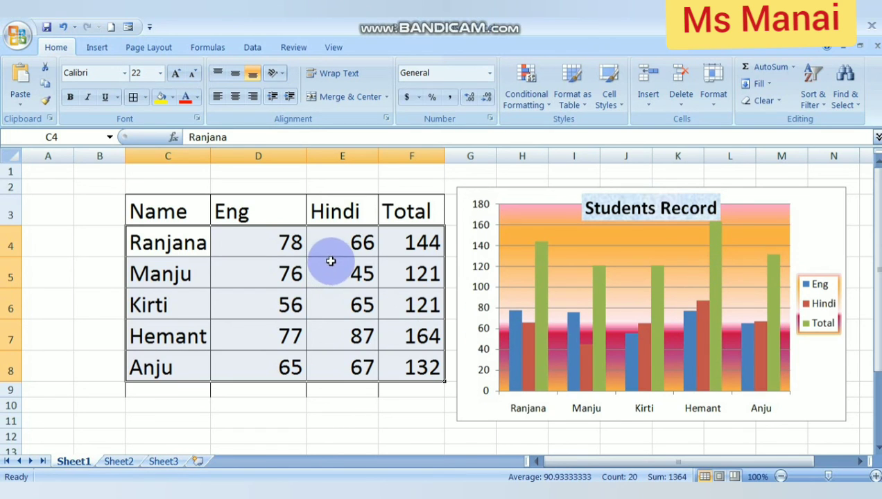
Add filters to the selected student rows and filter the Eng column to exclude the marks 65 and 76
left_click(811, 91)
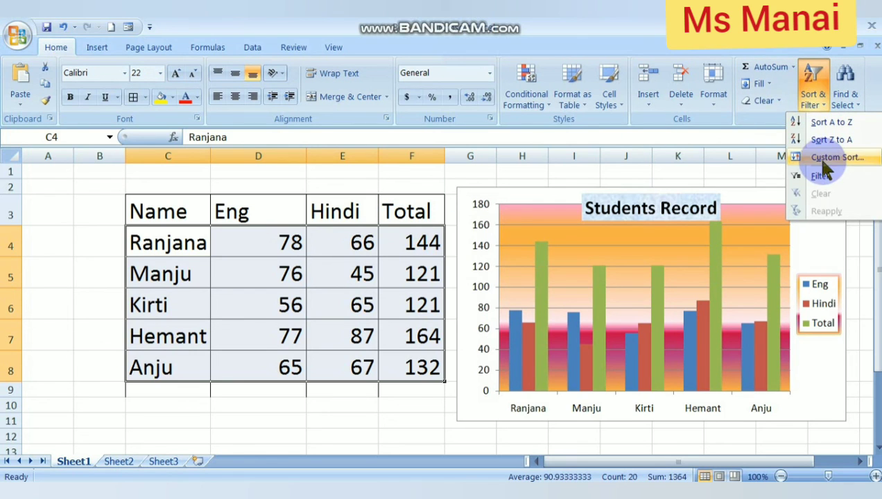
left_click(821, 177)
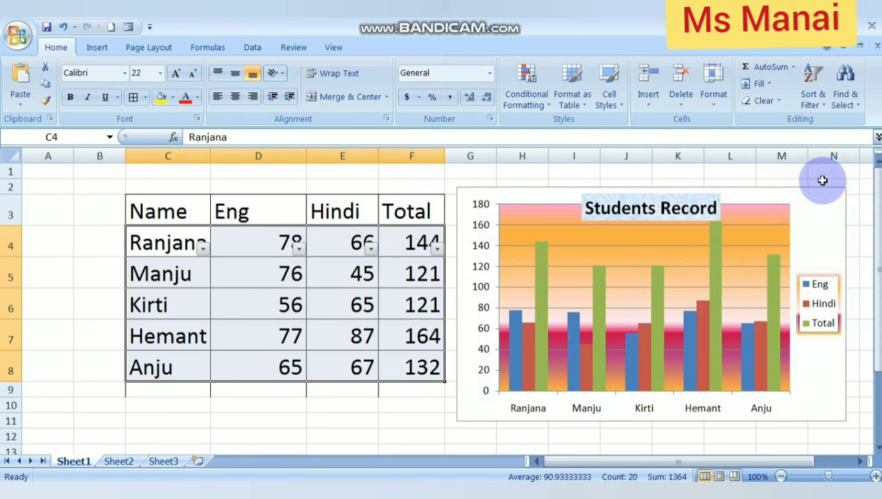
left_click(298, 249)
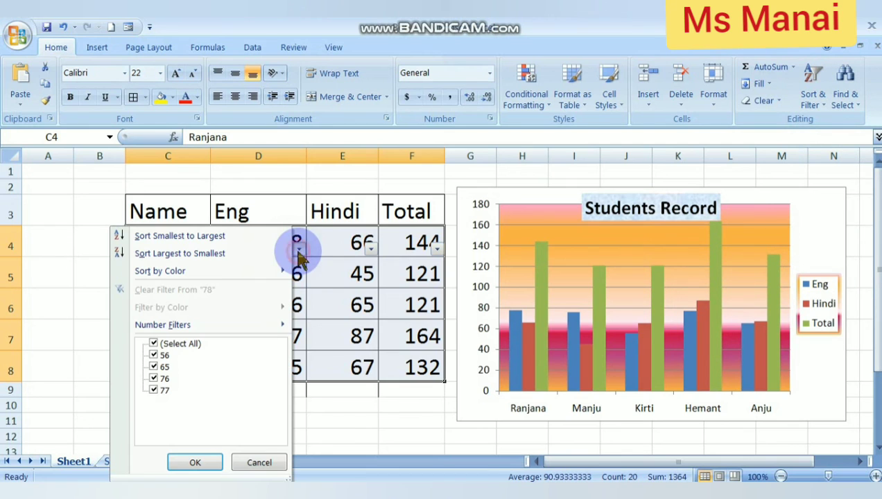
left_click(154, 367)
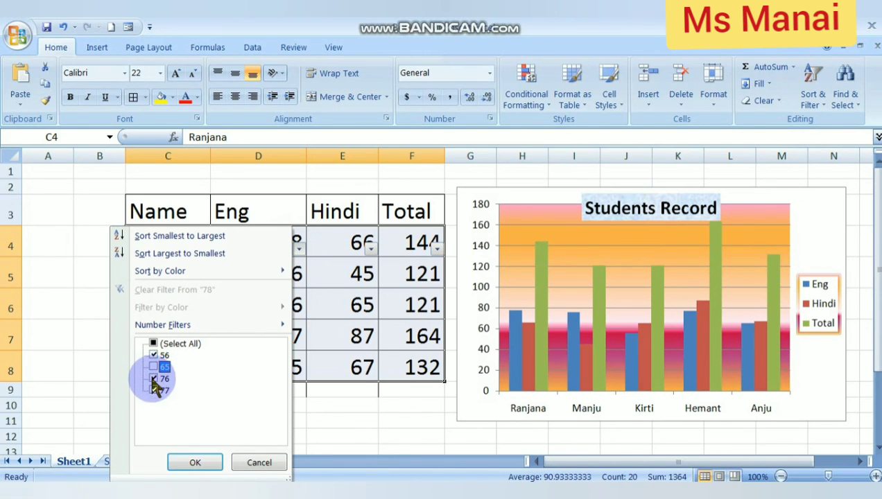
left_click(154, 378)
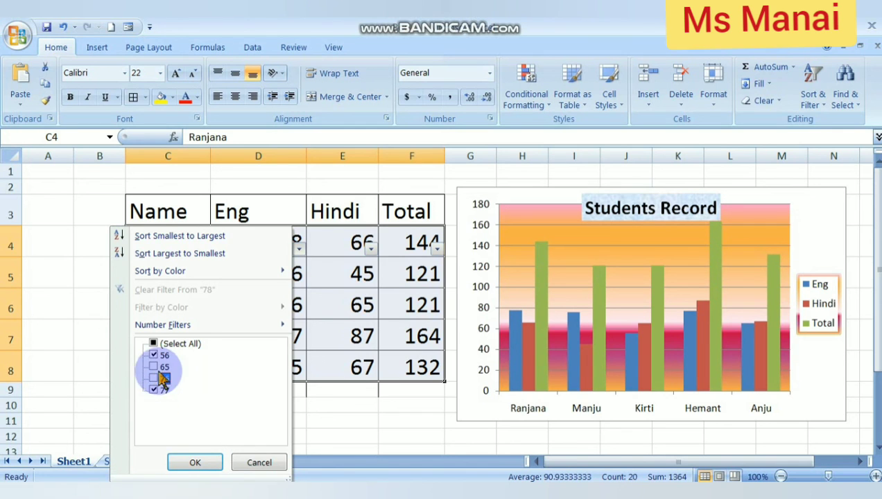
left_click(187, 461)
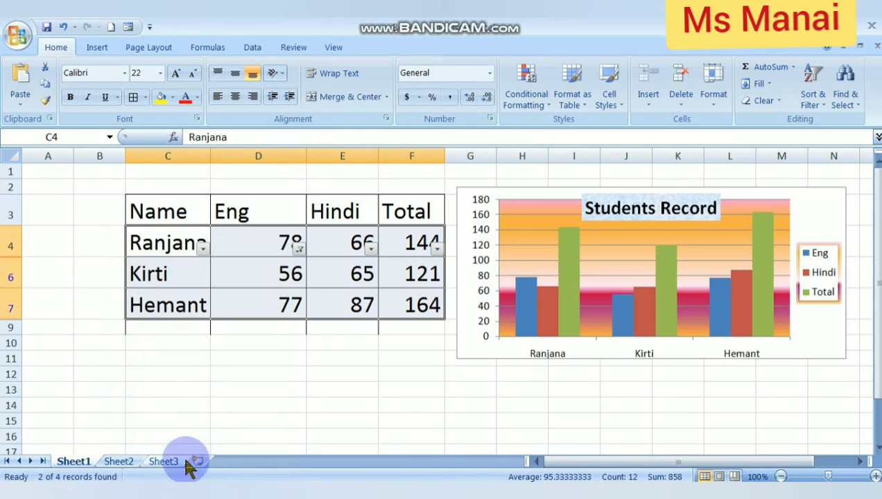